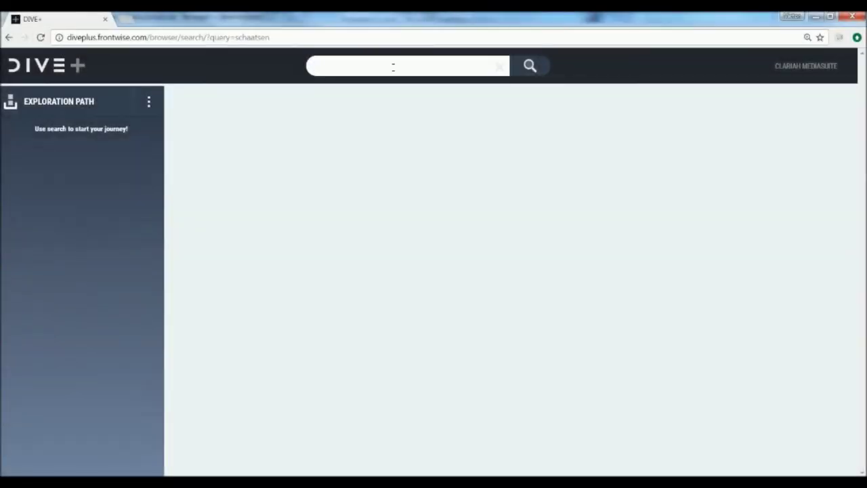
- Search the collection for 'schaatsen' and filter the 497 results to the 217 events
text(schaatsen)
key(Return)
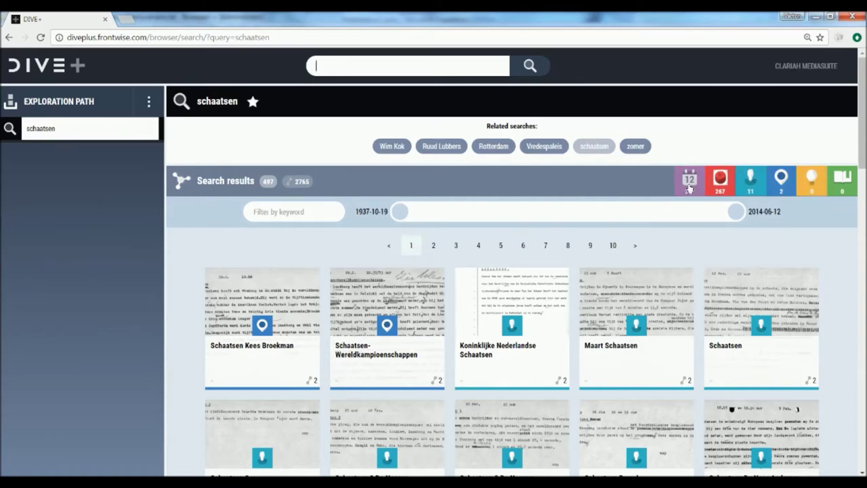
click(689, 187)
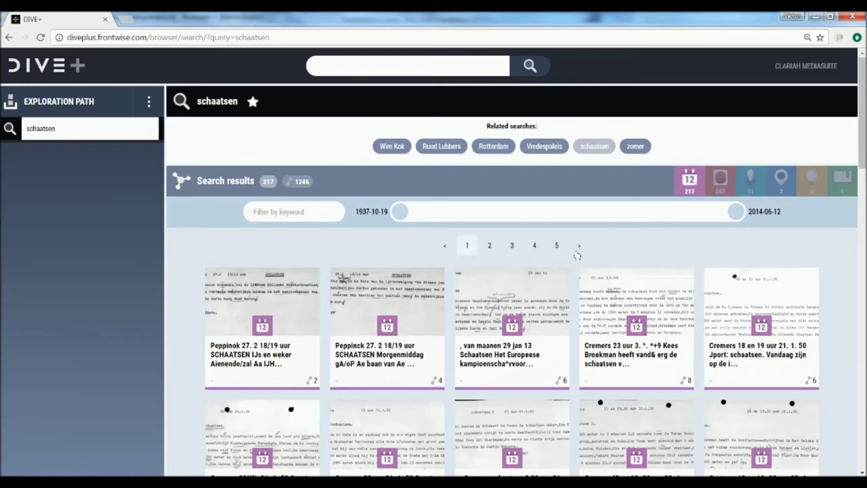
- Limit events to 1937-10-19 through 1949-08-23 and show the 1949-04-03 Kees Broekman report's details
drag(736, 212, 454, 217)
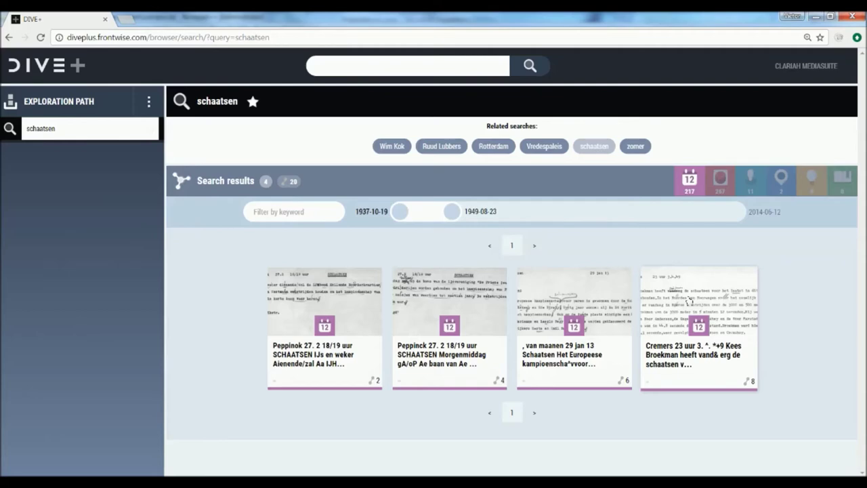
click(688, 301)
- Inspect the report's scan, explore the 1949-04-03 event, and show related Kees Broekman's details
scroll(688, 301, down, 3)
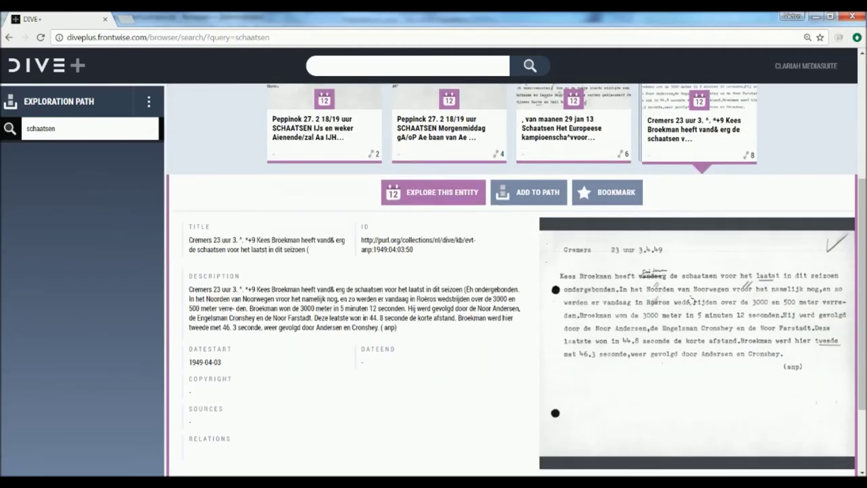
scroll(691, 293, down, 1)
click(693, 241)
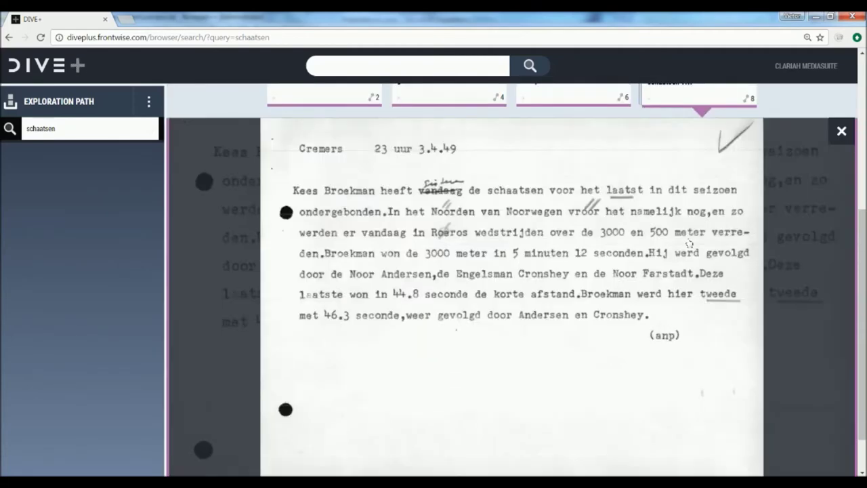
click(843, 131)
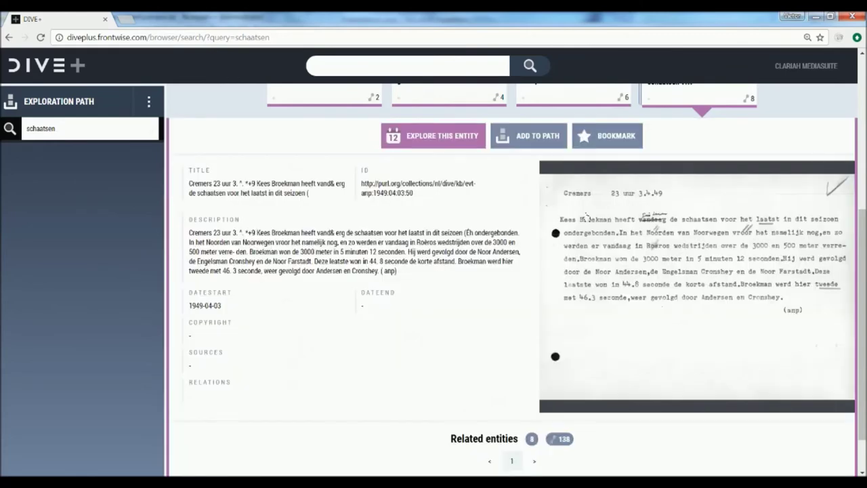
click(448, 141)
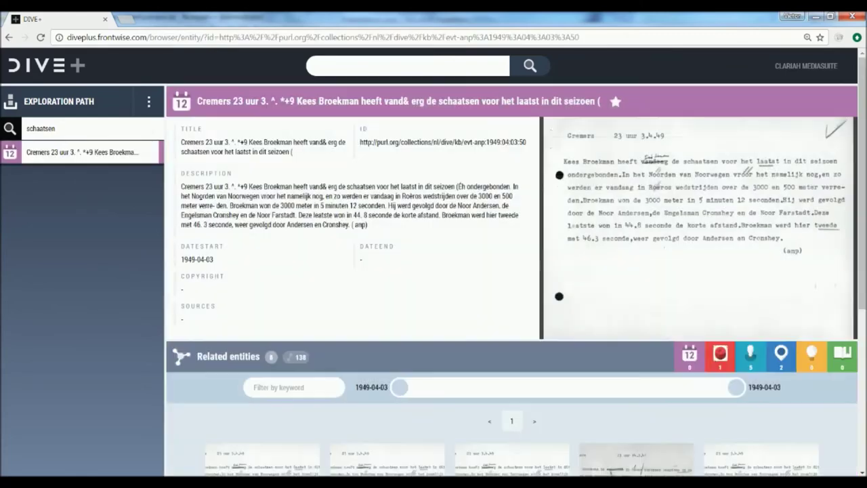
scroll(562, 277, down, 3)
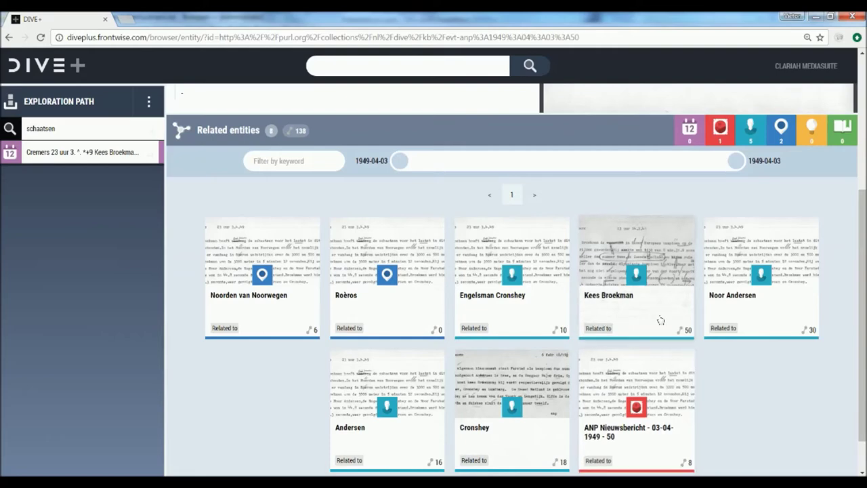
click(656, 273)
- Explore Kees Broekman as its own entity in the path
scroll(651, 279, down, 1)
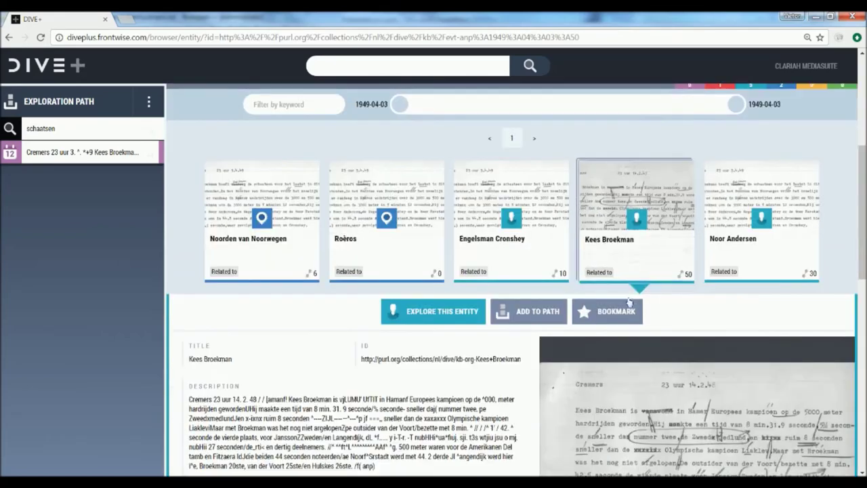
scroll(640, 295, down, 1)
click(448, 260)
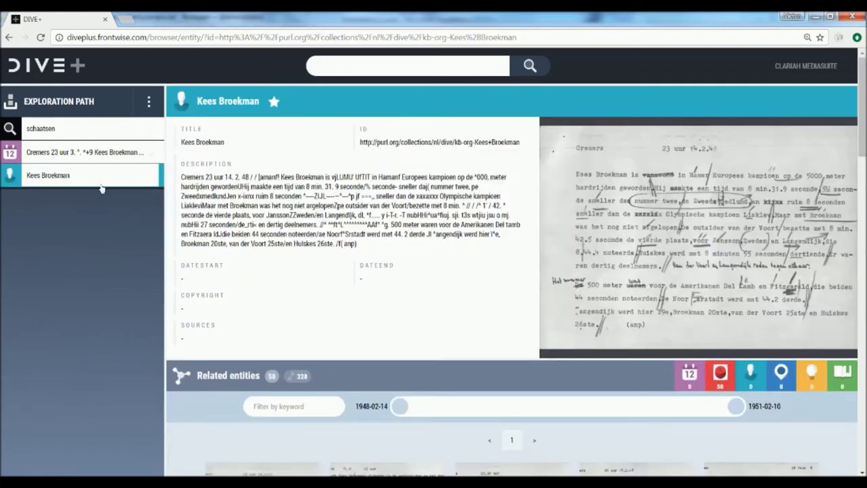
- Explore the ANP Nieuwsbericht - 28-02-1948 - 57 item and bring up the saved exploration paths list
scroll(556, 331, down, 5)
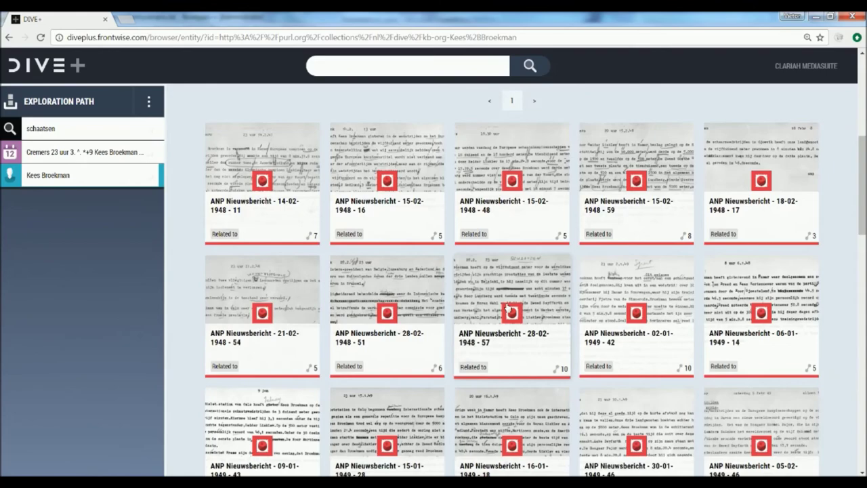
click(511, 308)
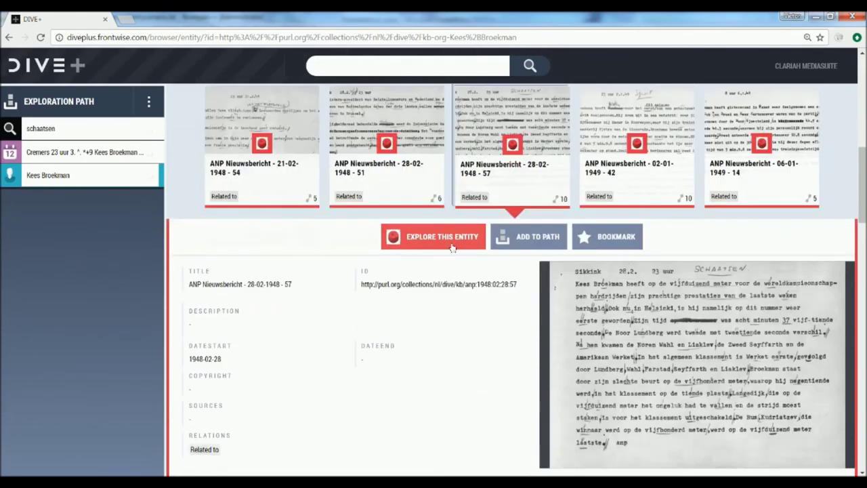
click(441, 249)
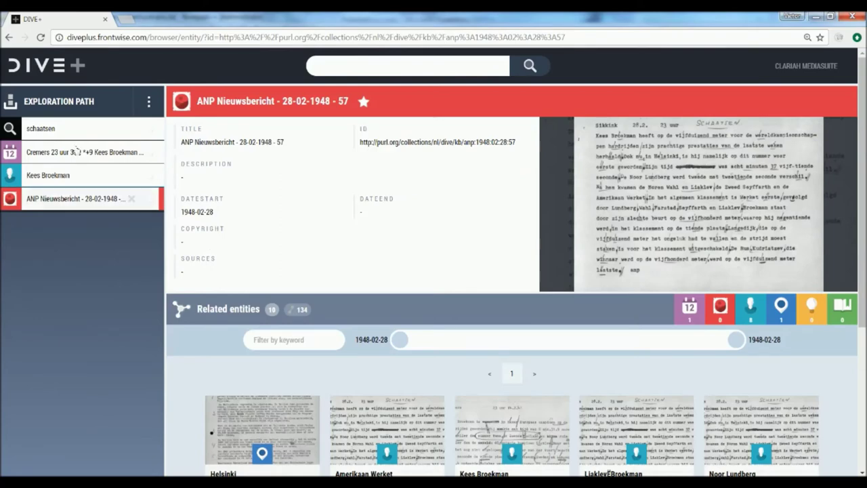
click(148, 101)
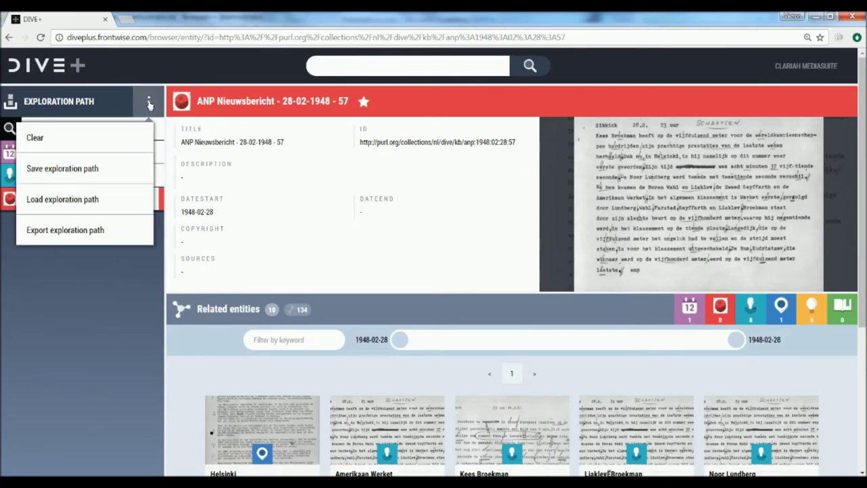
click(88, 201)
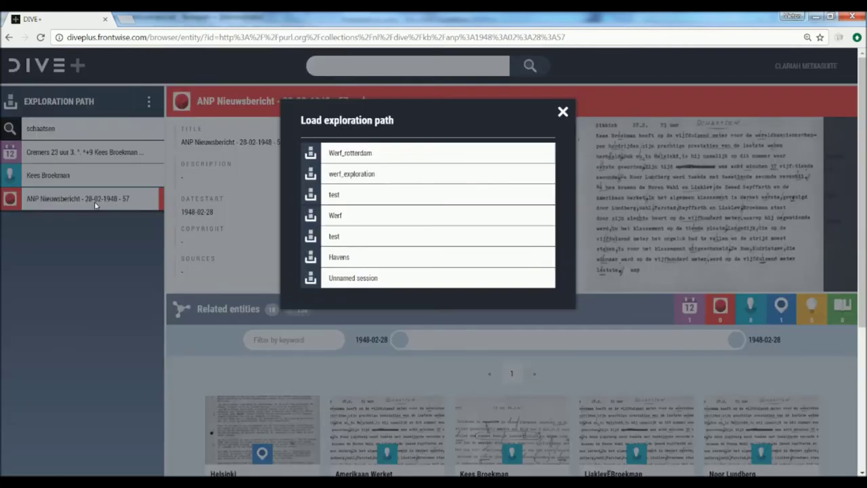
- Load the saved Werf_rotterdam path, replacing the trail with its werf search and Rotterdam entity
click(372, 155)
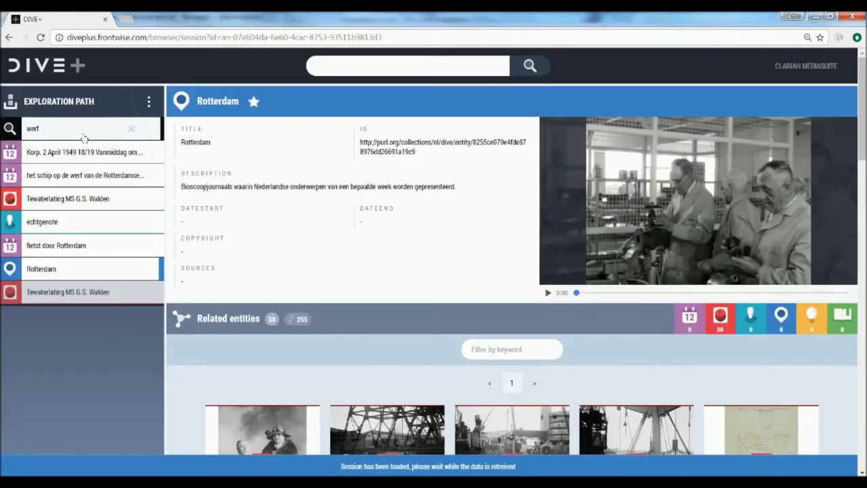
- Revisit the Korp. 2 April 1949 event and view its enlarged shipyard scan
click(75, 160)
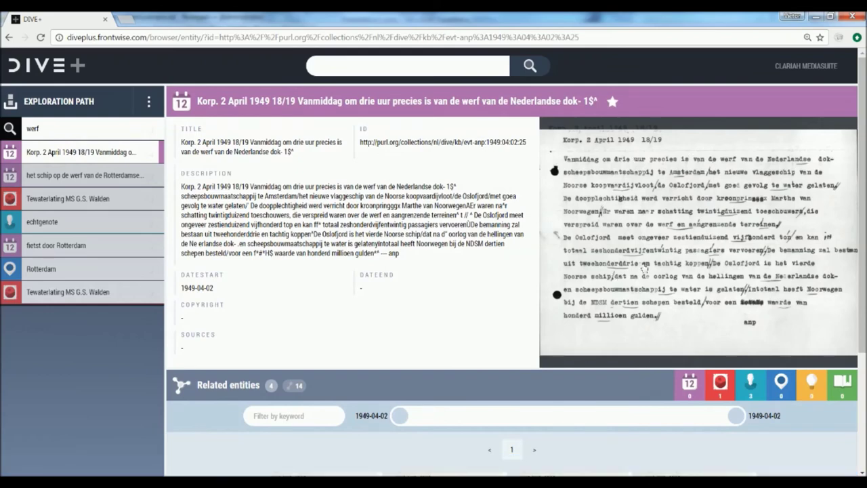
click(644, 267)
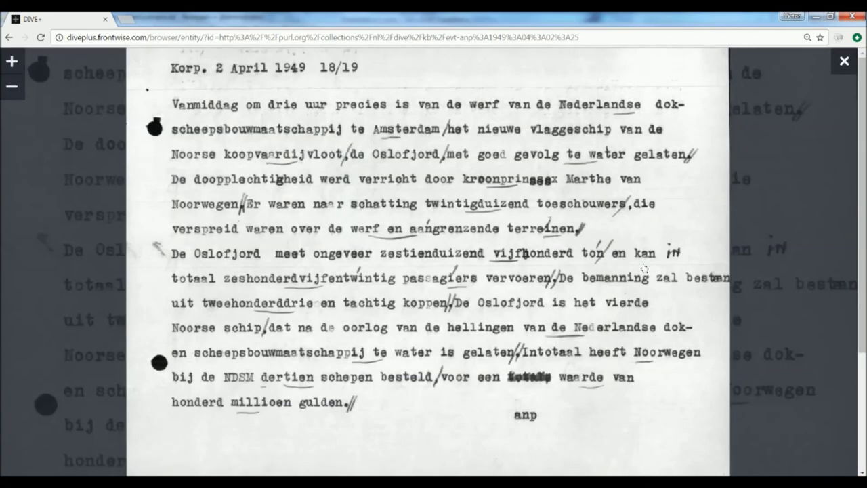
click(845, 62)
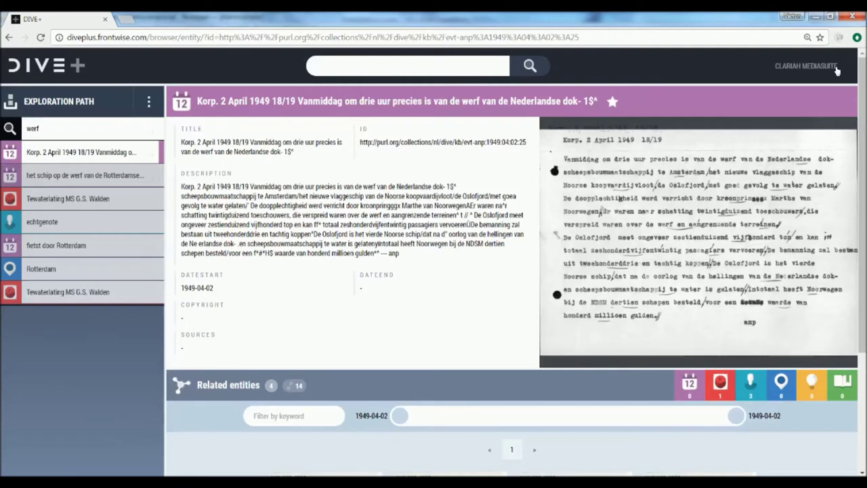
- Open the Tewaterlating MS G.S. Walden entity and play its 0:52 ship-launch newsreel
click(108, 178)
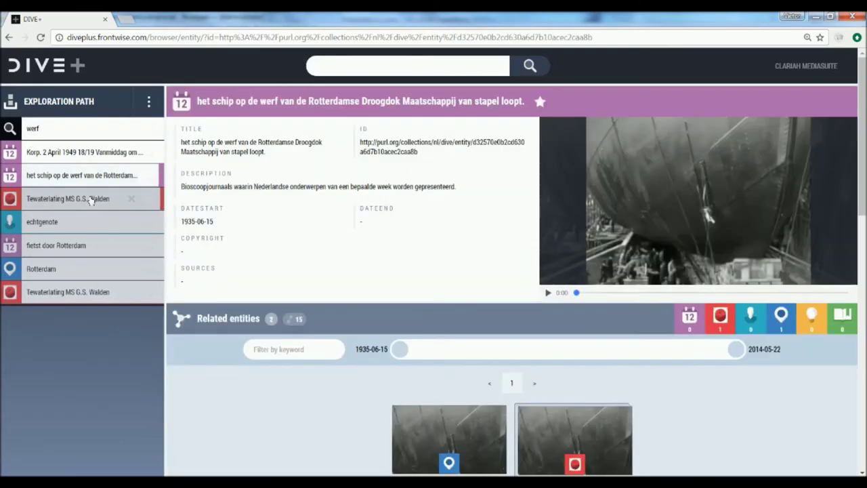
click(90, 200)
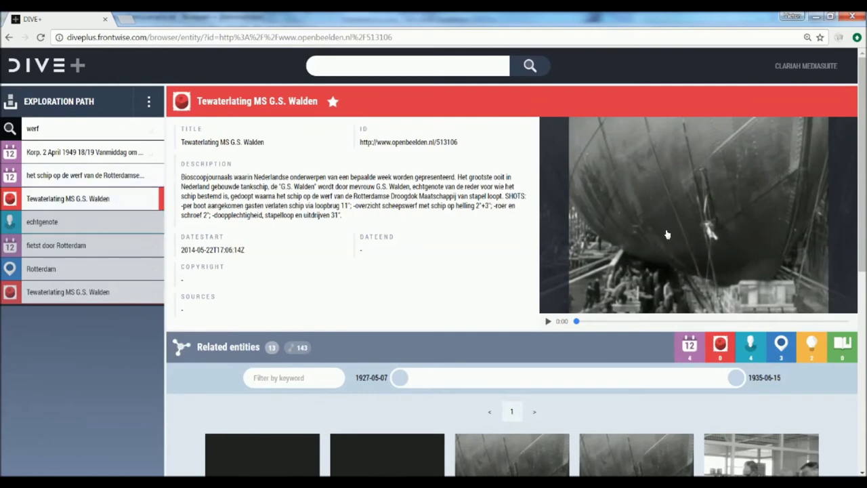
click(548, 322)
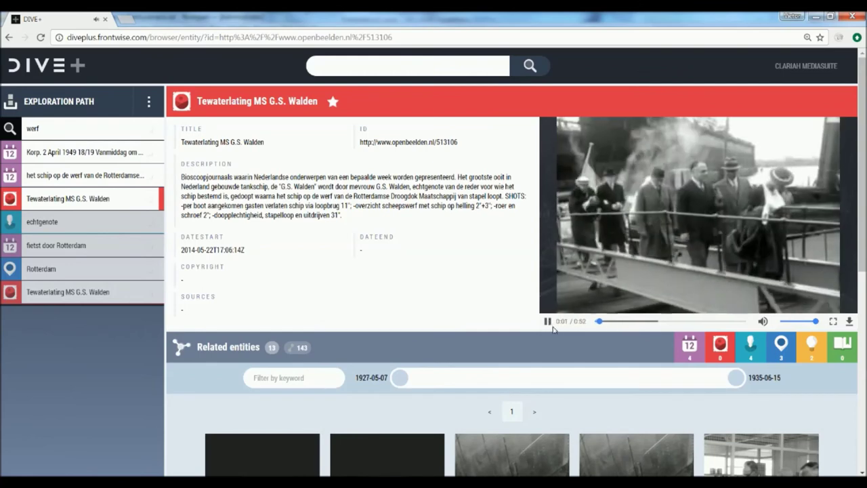
click(547, 323)
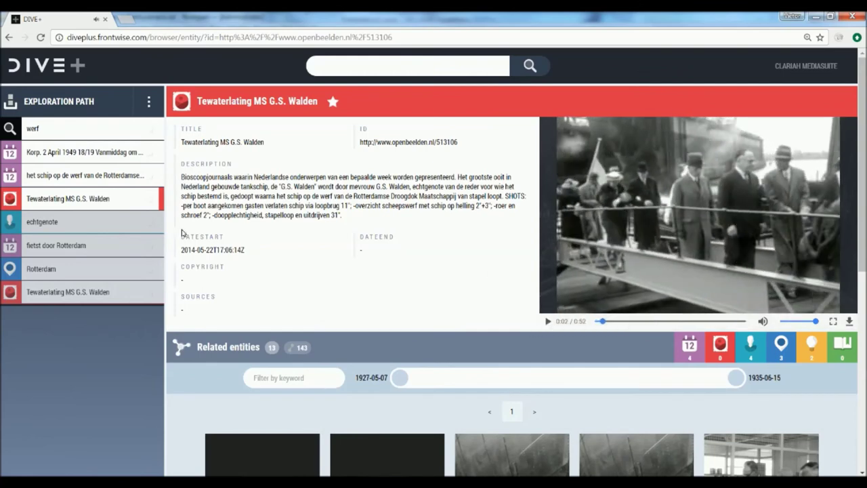
click(81, 222)
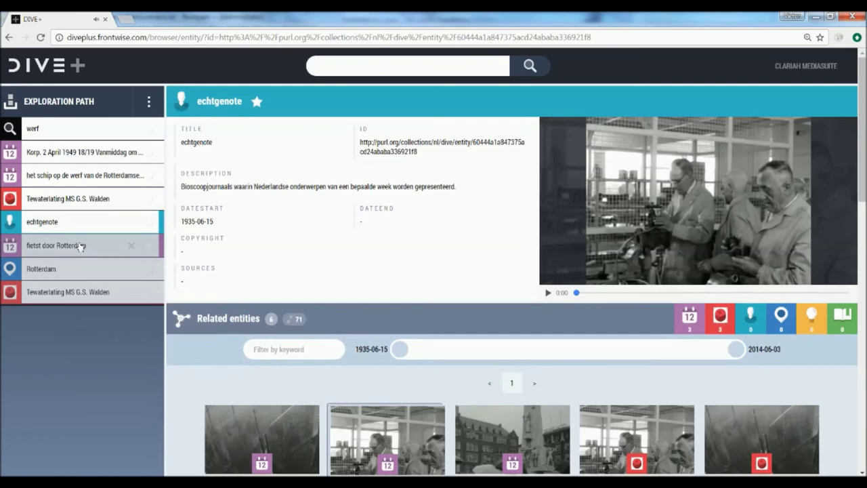
click(81, 246)
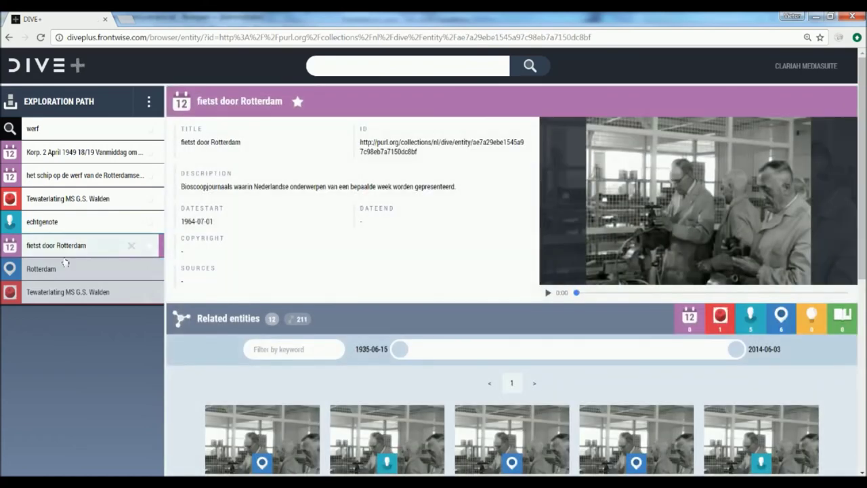
click(70, 274)
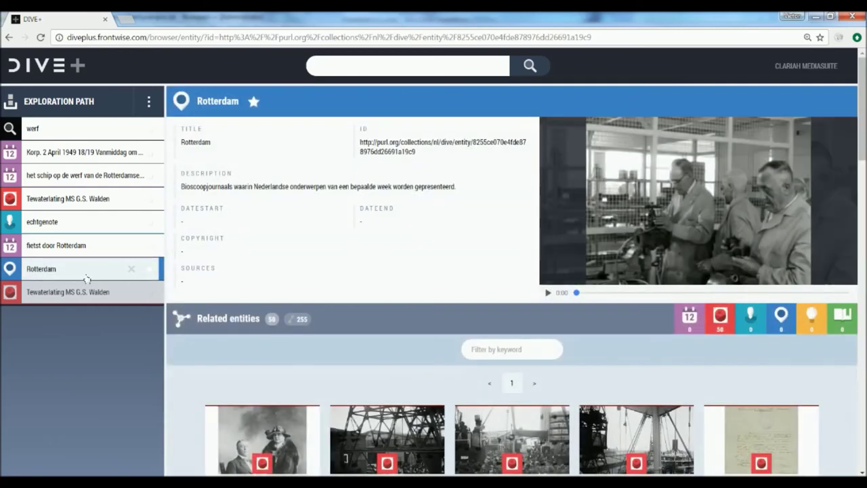
click(86, 297)
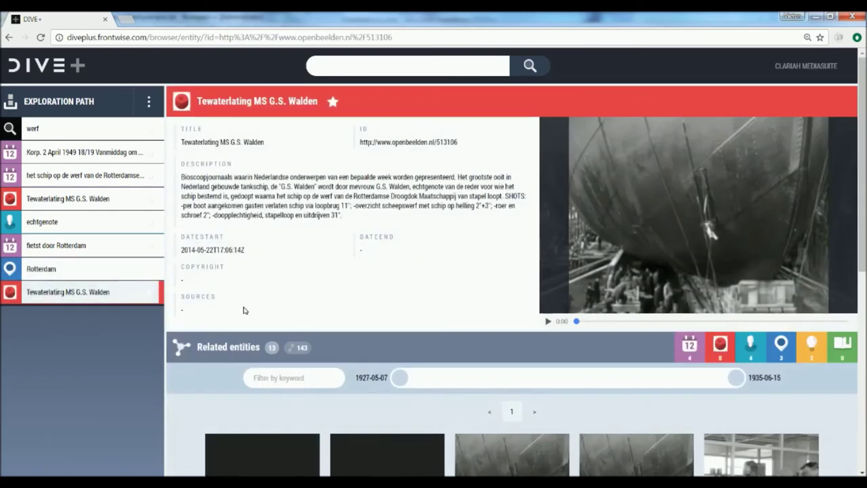